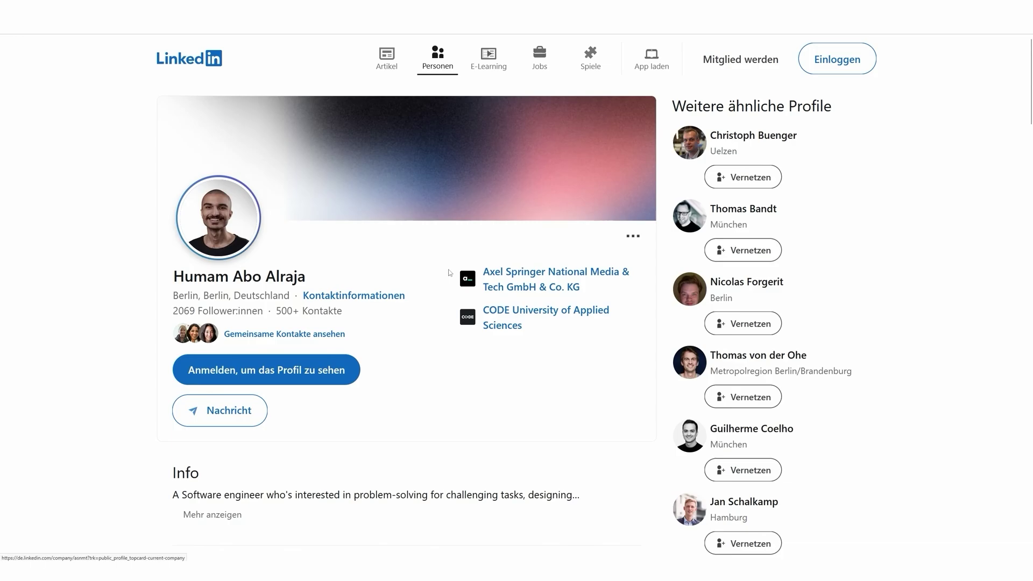
Return to the Google results and open the person's personal website from the top result
{"action": "key", "text": "alt+Left"}
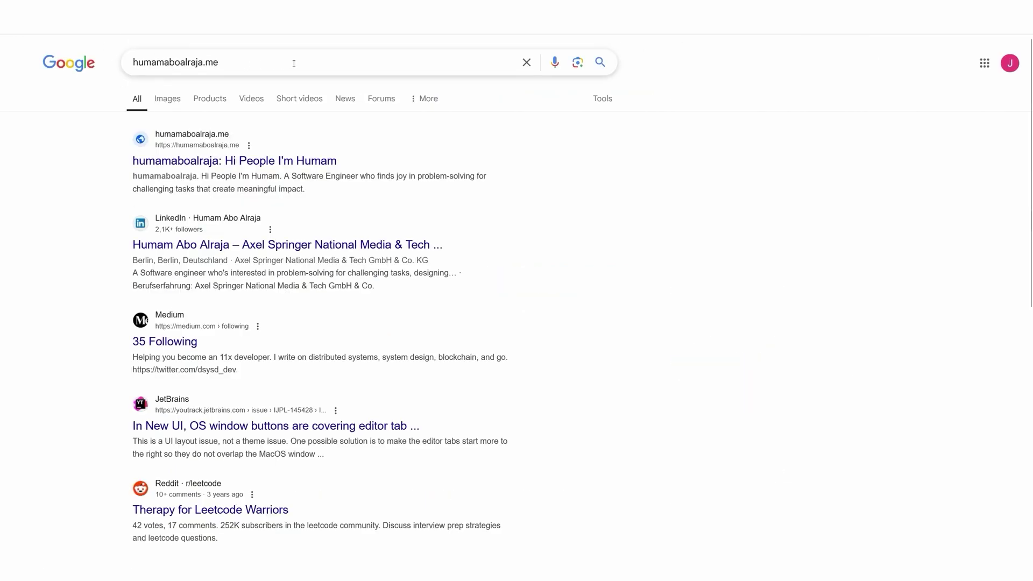
{"action": "key", "text": "alt+Right"}
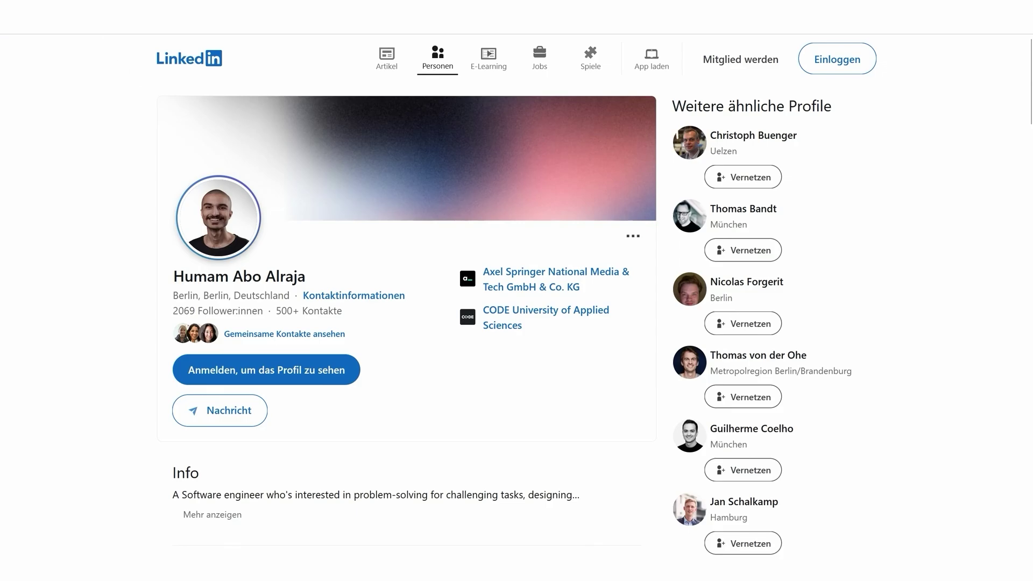
{"action": "key", "text": "alt+Left"}
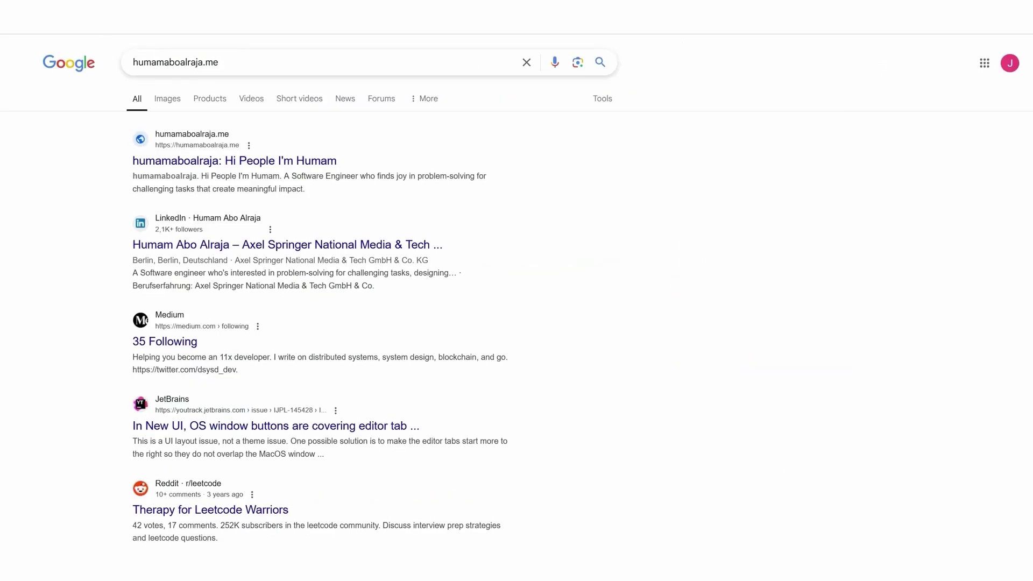
{"action": "left_click", "coordinate": [176, 160]}
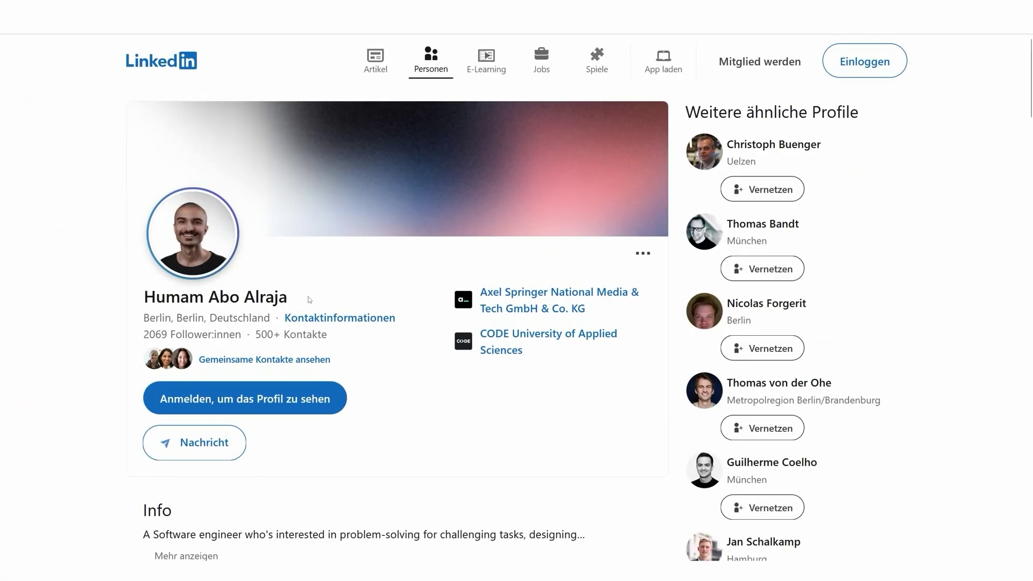
Open the person's GitHub profile from the top github.com search result
{"action": "scroll", "coordinate": [269, 350], "scroll_direction": "down", "scroll_amount": 3}
{"action": "left_click_drag", "start_coordinate": [157, 391], "coordinate": [240, 394]}
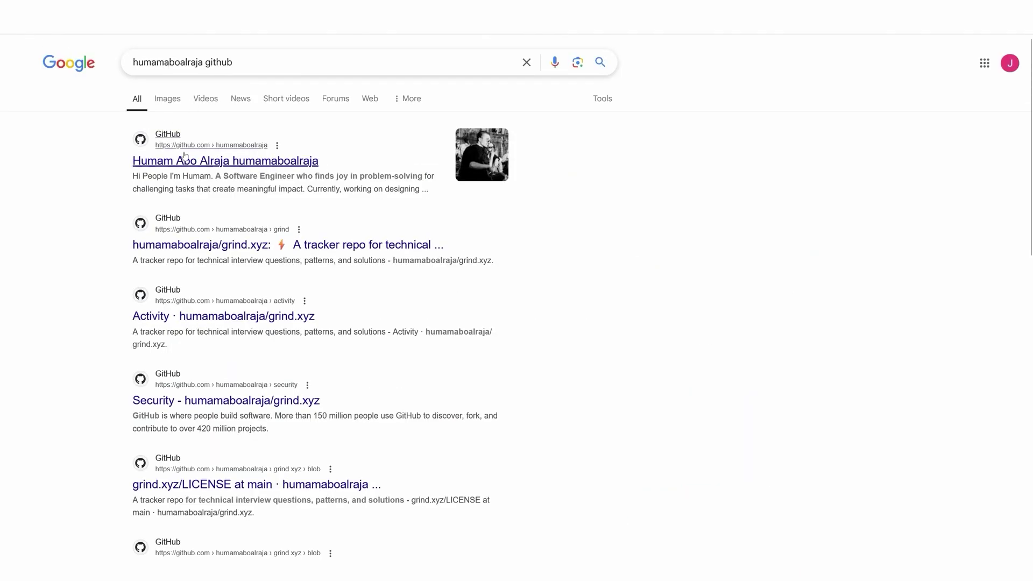
{"action": "left_click", "coordinate": [214, 165]}
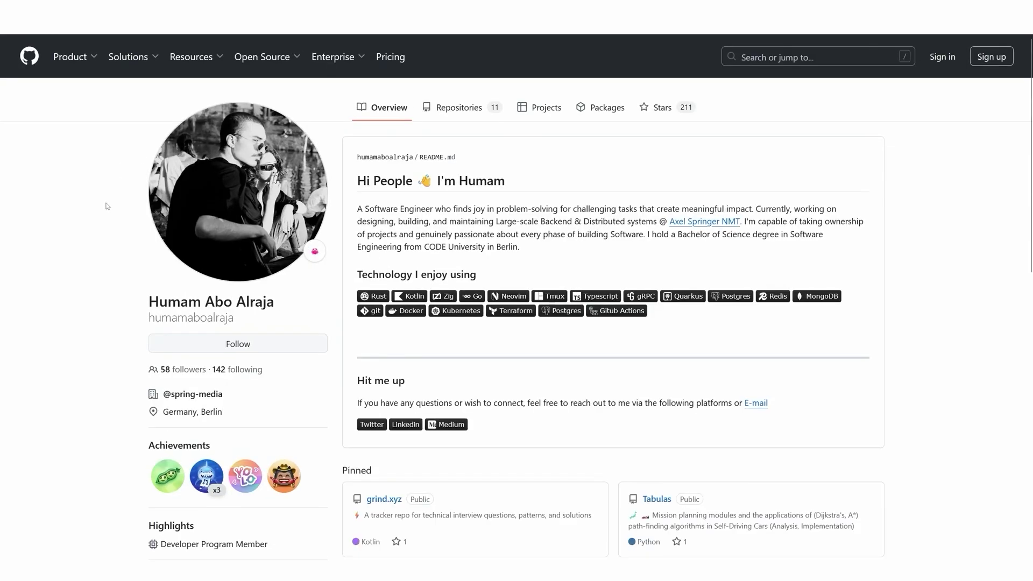
Copy the GitHub username shown under the profile name and switch to the lookup tool
{"action": "double_click", "coordinate": [185, 318]}
{"action": "key", "text": "ctrl+c"}
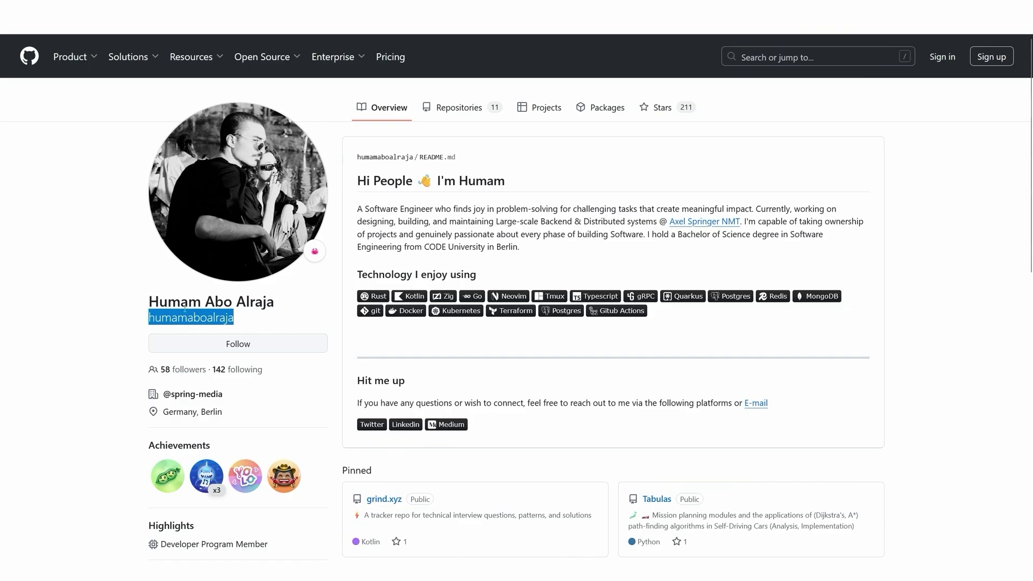
{"action": "key", "text": "ctrl+Tab"}
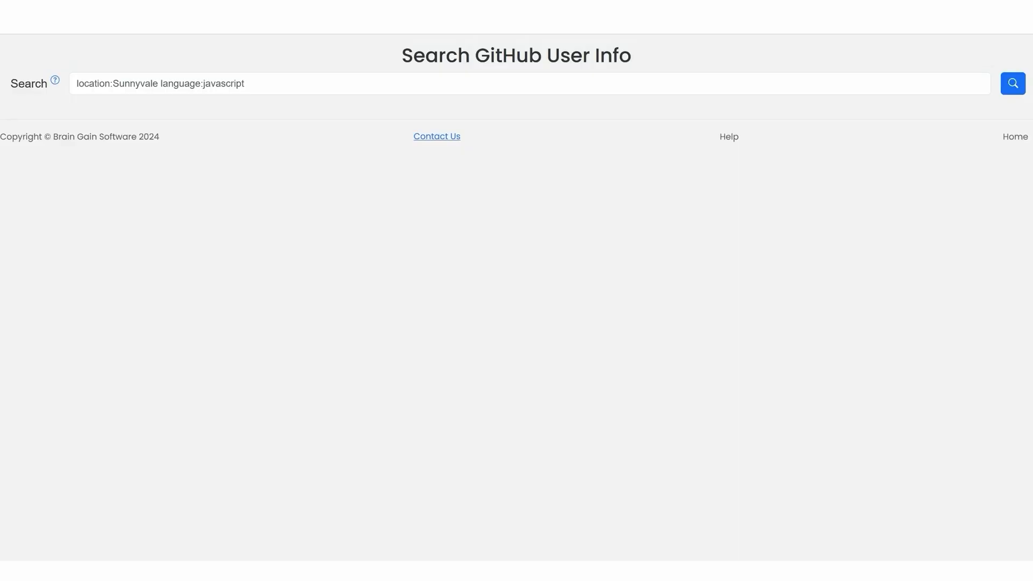
Replace the example query with the pasted GitHub username and run the lookup
{"action": "left_click", "coordinate": [222, 92]}
{"action": "key", "text": "ctrl+a"}
{"action": "key", "text": "ctrl+v"}
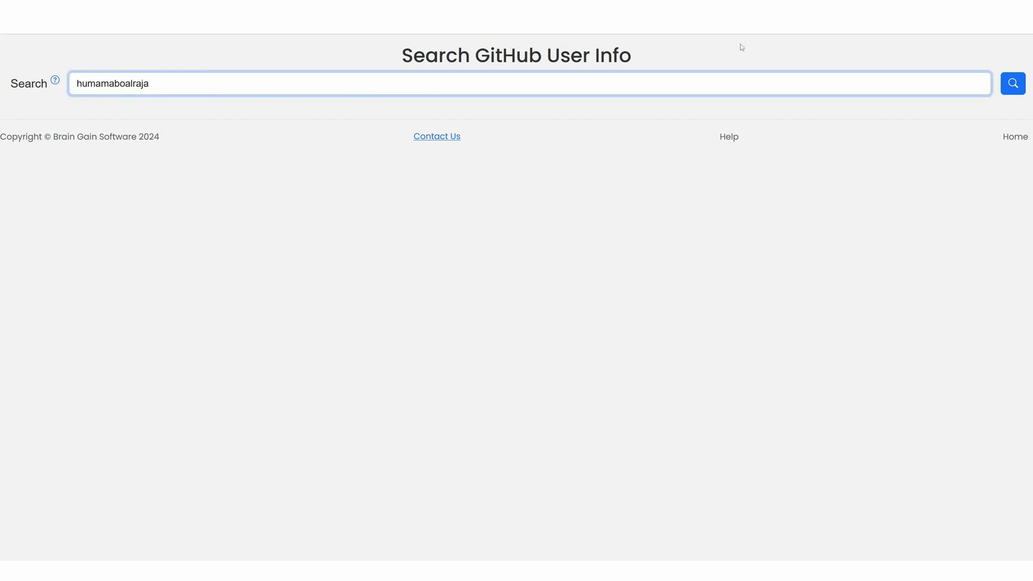
{"action": "left_click", "coordinate": [1012, 78]}
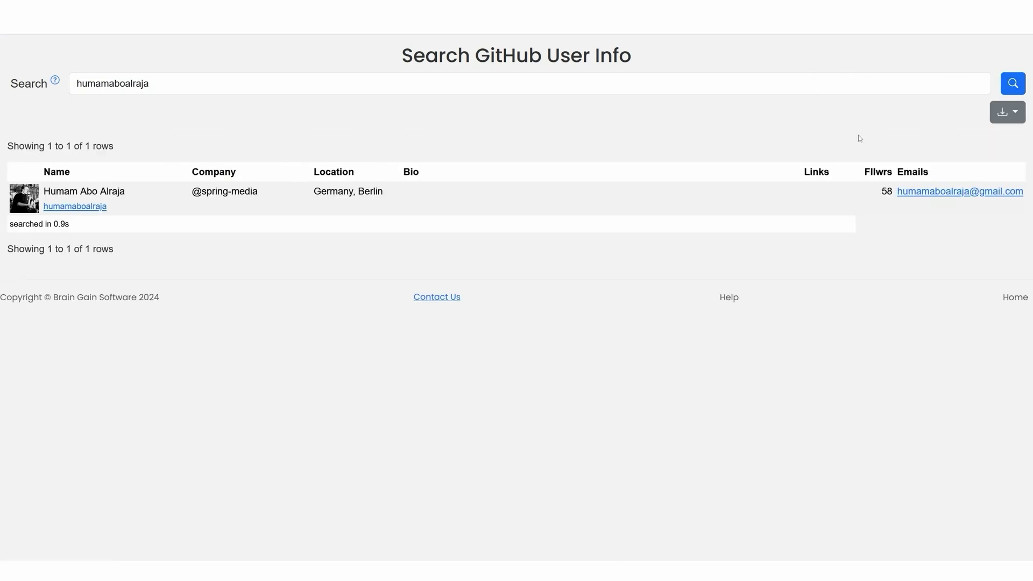
Select the Gmail address listed in the Emails column
{"action": "left_click_drag", "start_coordinate": [896, 192], "coordinate": [921, 191]}
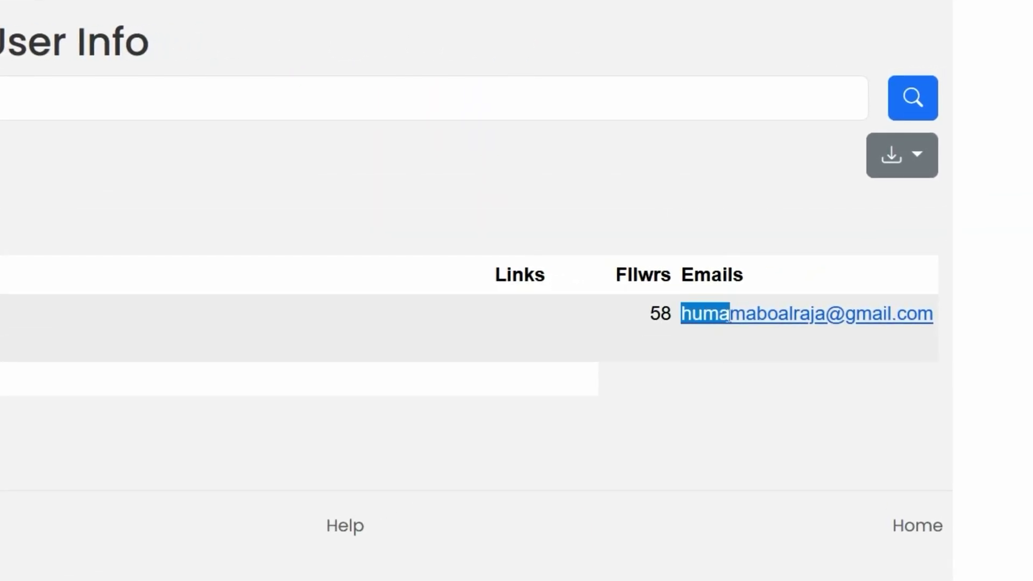
{"action": "left_click_drag", "start_coordinate": [730, 316], "coordinate": [933, 321]}
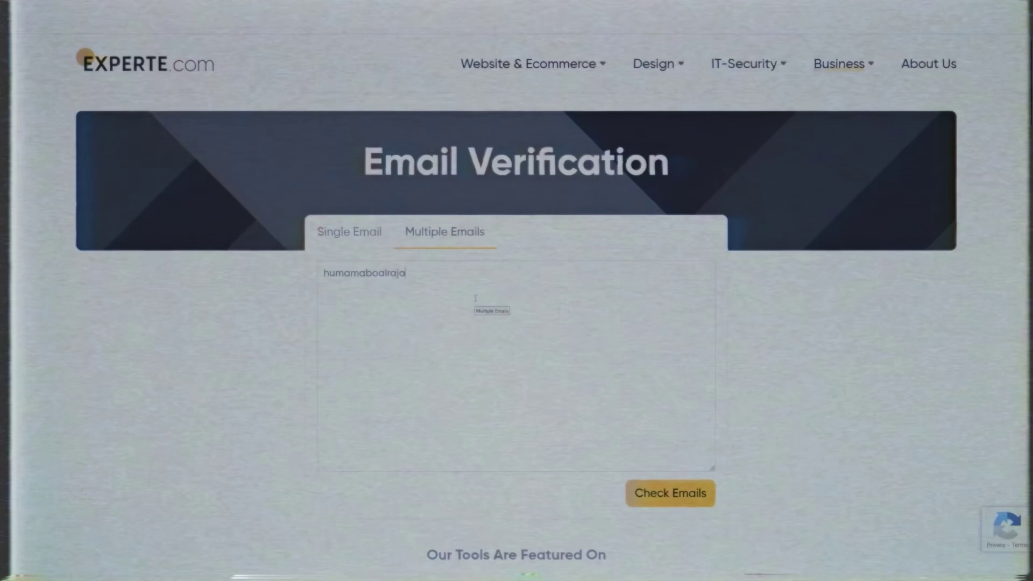
{"action": "type", "text": "@gmail.com"}
{"action": "key", "text": "ctrl+a"}
{"action": "key", "text": "ctrl+c"}
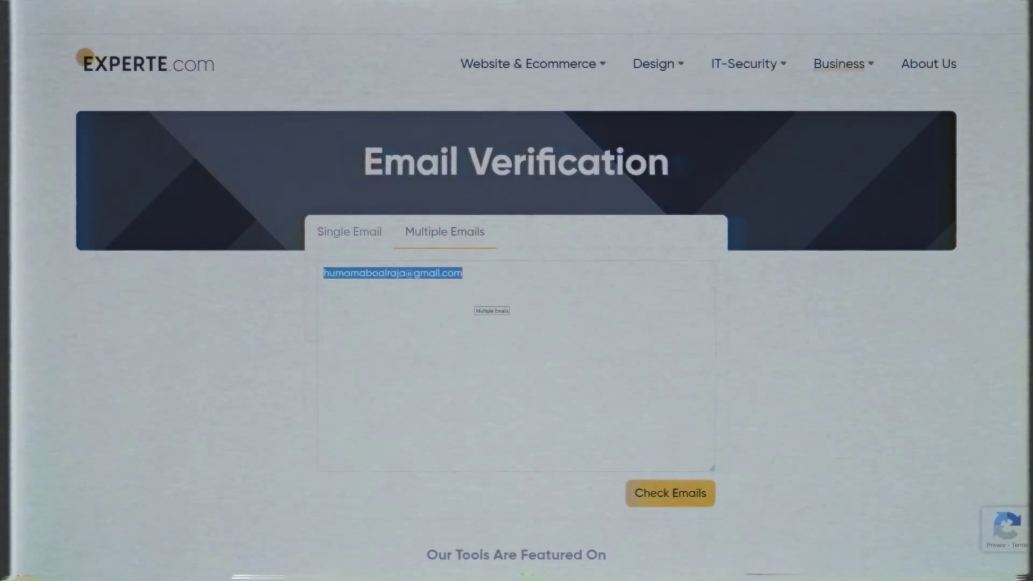
{"action": "key", "text": "Right"}
{"action": "key", "text": "Return"}
{"action": "key", "text": "ctrl+v"}
{"action": "key", "text": "Return"}
{"action": "key", "text": "ctrl+v"}
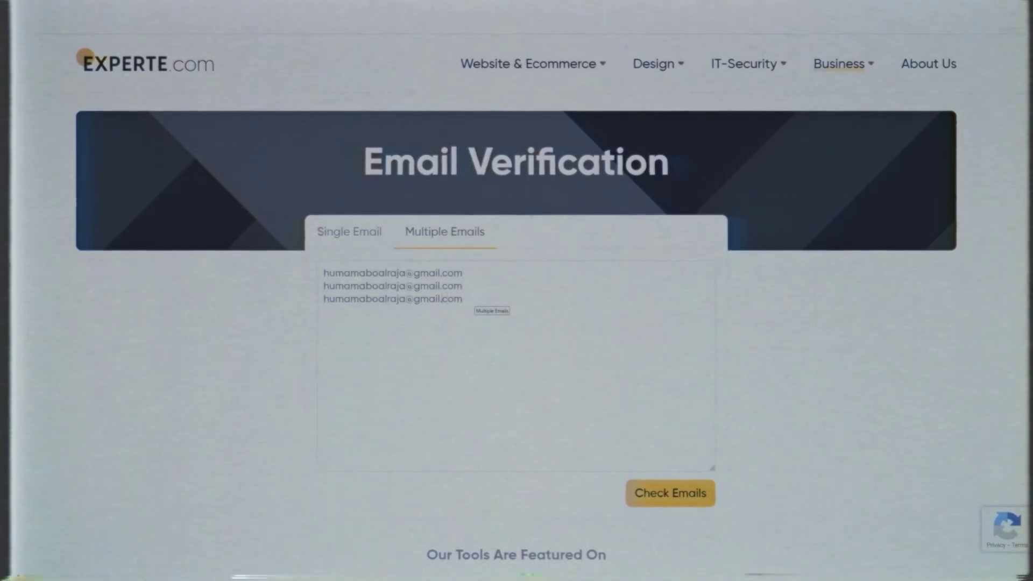
{"action": "double_click", "coordinate": [427, 299]}
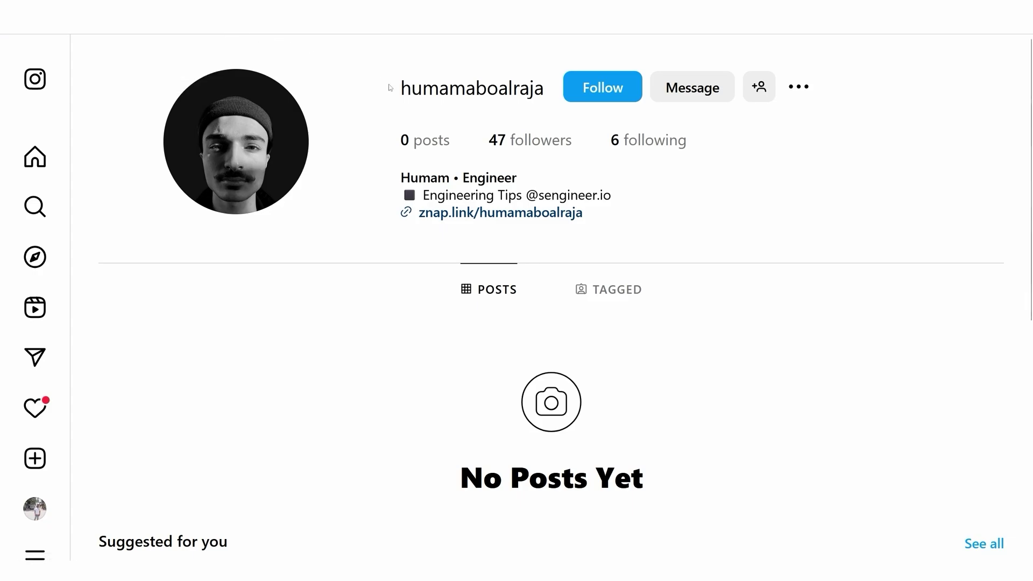
{"action": "left_click_drag", "start_coordinate": [390, 88], "coordinate": [549, 83]}
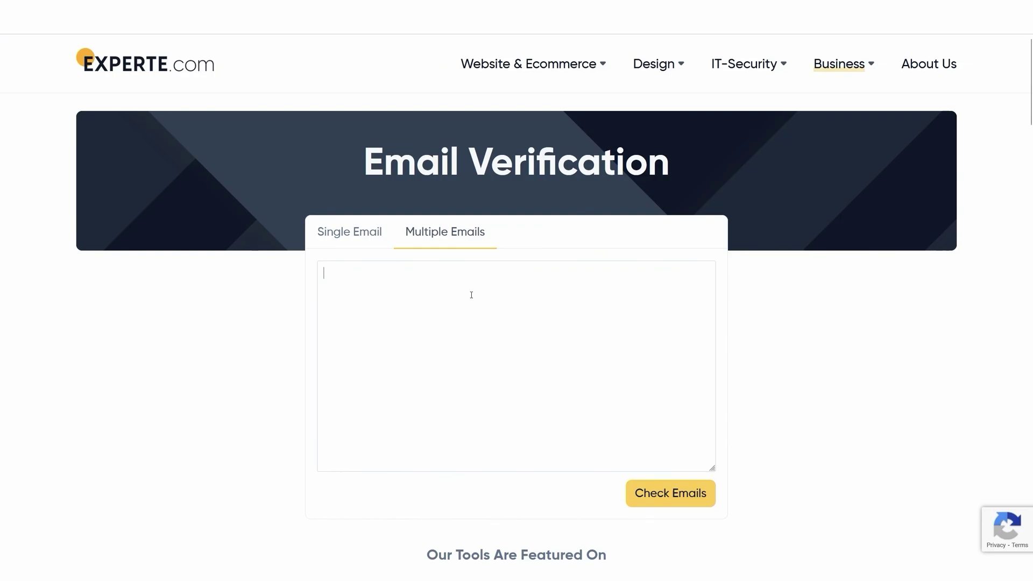
{"action": "key", "text": "ctrl+v"}
{"action": "type", "text": "@gmail.com"}
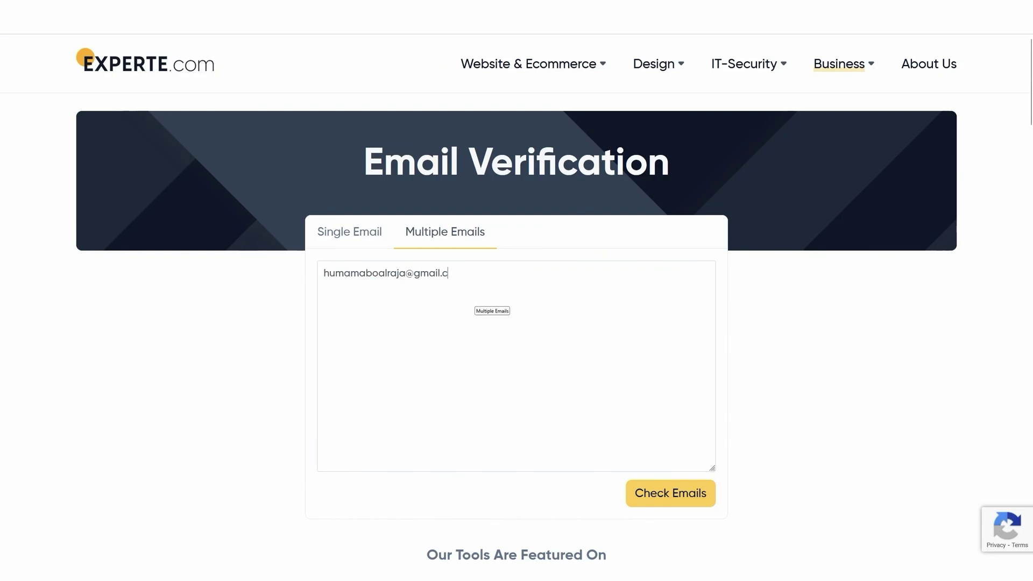
{"action": "key", "text": "ctrl+a"}
{"action": "key", "text": "Right"}
{"action": "key", "text": "Return"}
{"action": "key", "text": "ctrl+v"}
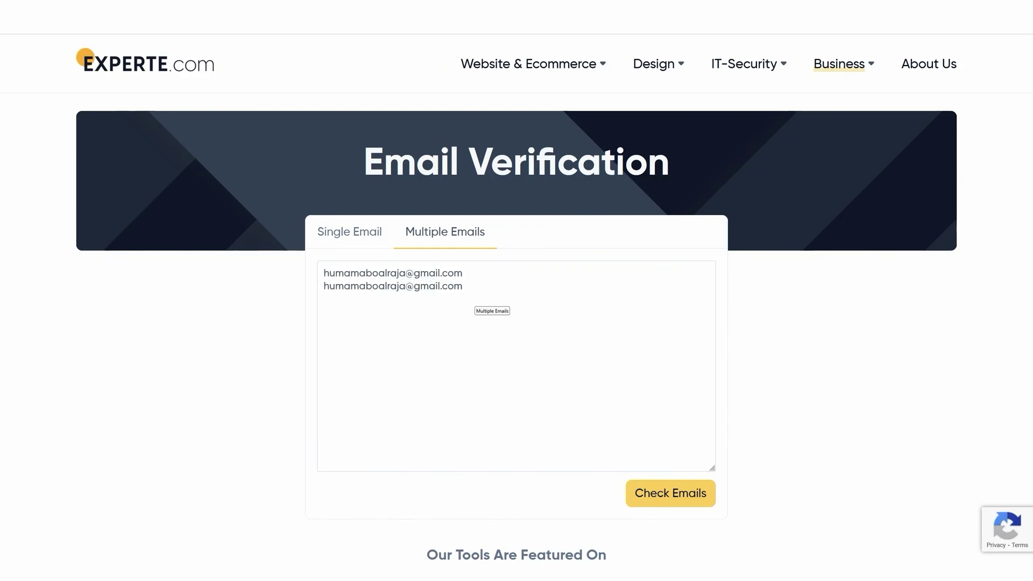
{"action": "key", "text": "Return"}
{"action": "key", "text": "ctrl+v"}
Change the third line's domain to hotmail and the second's to outlook, then check all three
{"action": "key", "text": "ctrl+shift+Left"}
{"action": "type", "text": "hotmail"}
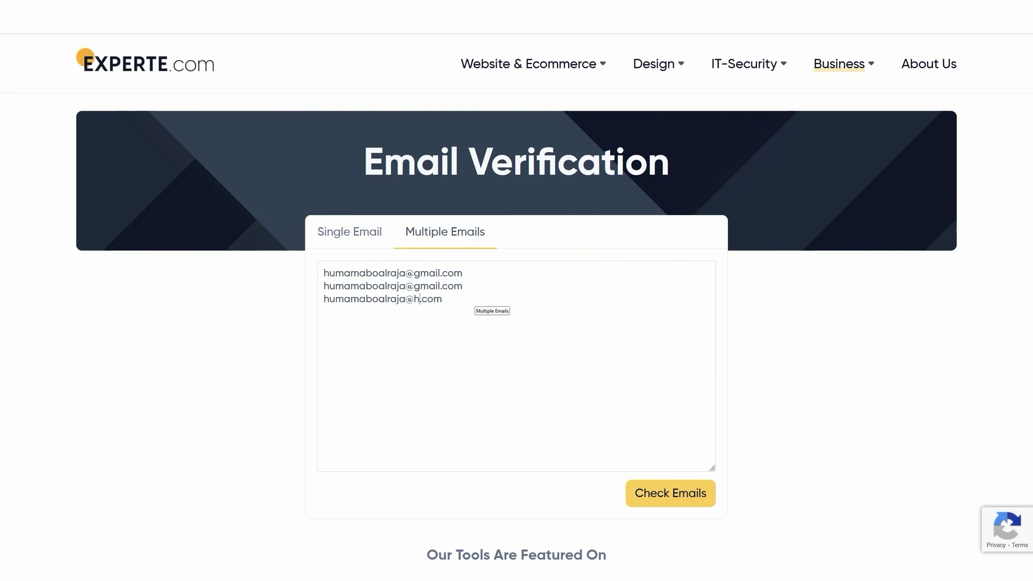
{"action": "key", "text": "ctrl+shift+Left"}
{"action": "type", "text": "outlook"}
{"action": "left_click", "coordinate": [648, 493]}
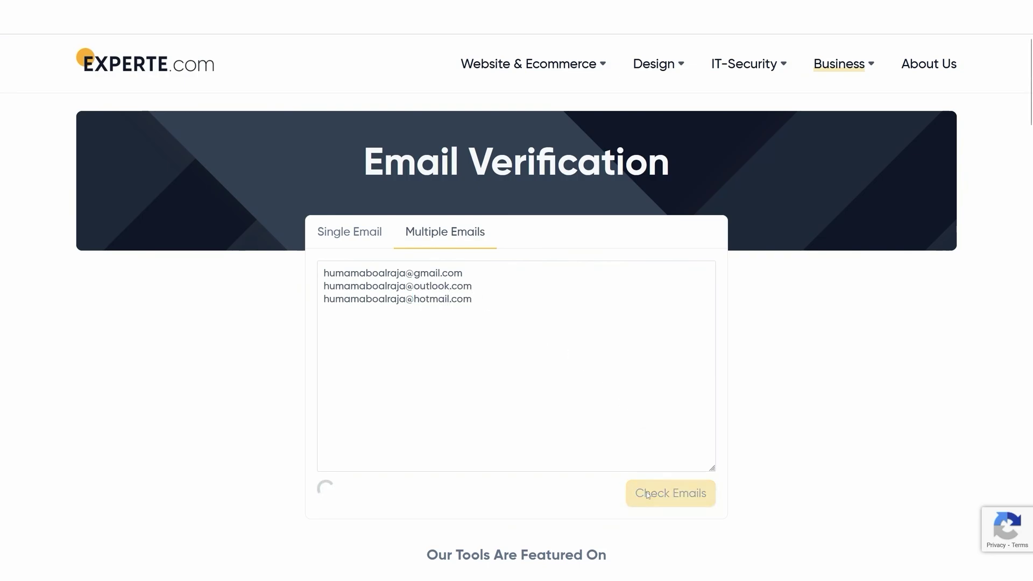